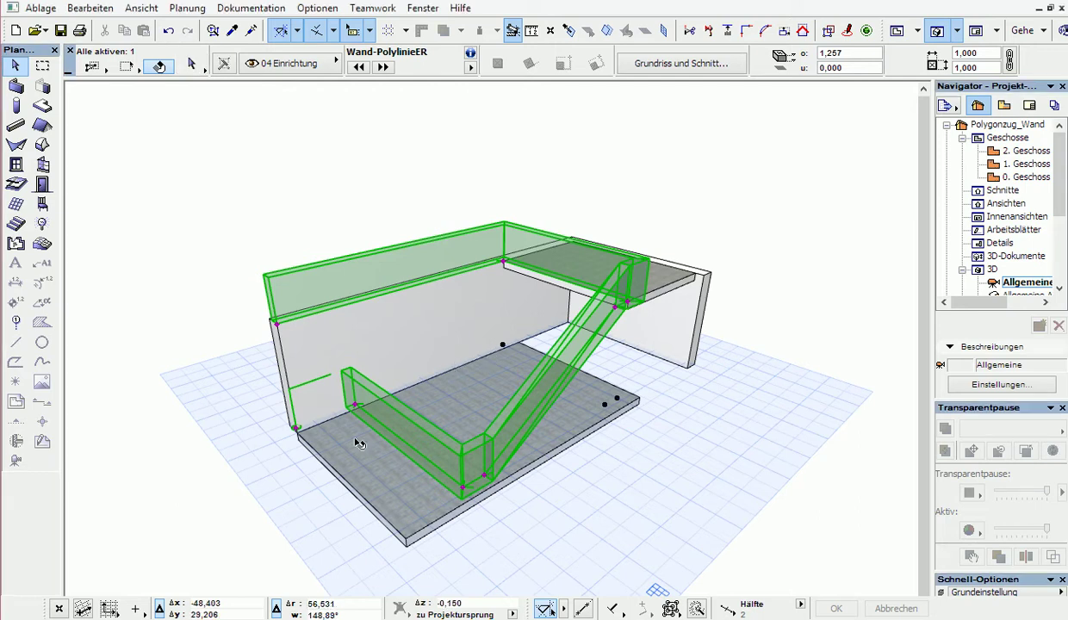
# In 3D, raise the first wall corner and a second corner node to new heights
pyautogui.moveTo(422, 394)
pyautogui.keyDown('shift'); pyautogui.mouseDown(button='middle')
pyautogui.moveTo(536, 347)
pyautogui.moveTo(480, 371)
pyautogui.moveTo(514, 372)
pyautogui.mouseUp(button='middle'); pyautogui.keyUp('shift')
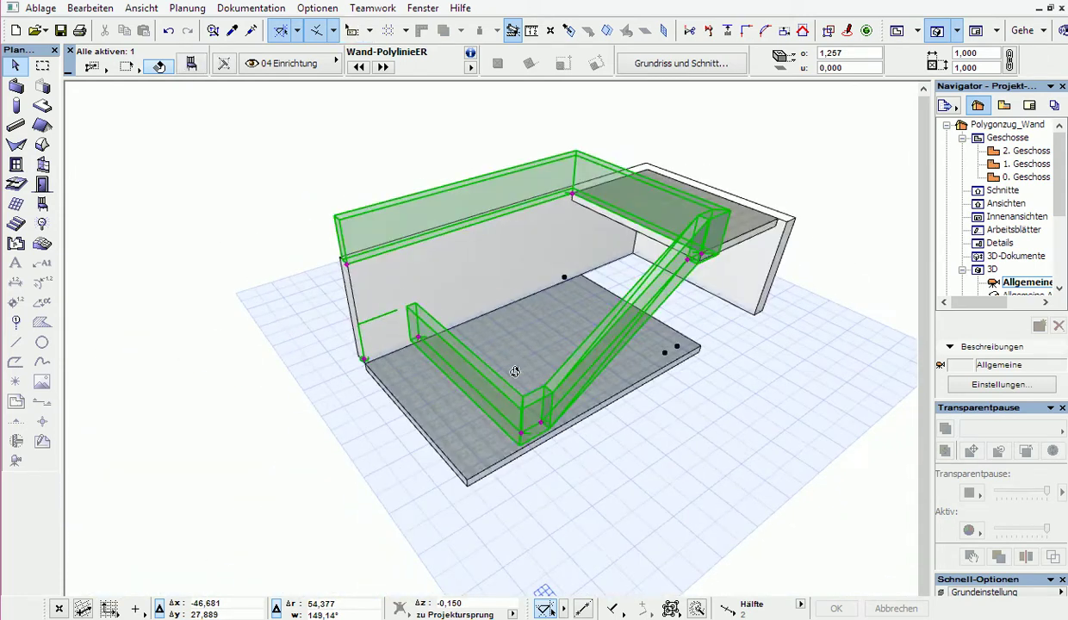
pyautogui.click(364, 363)
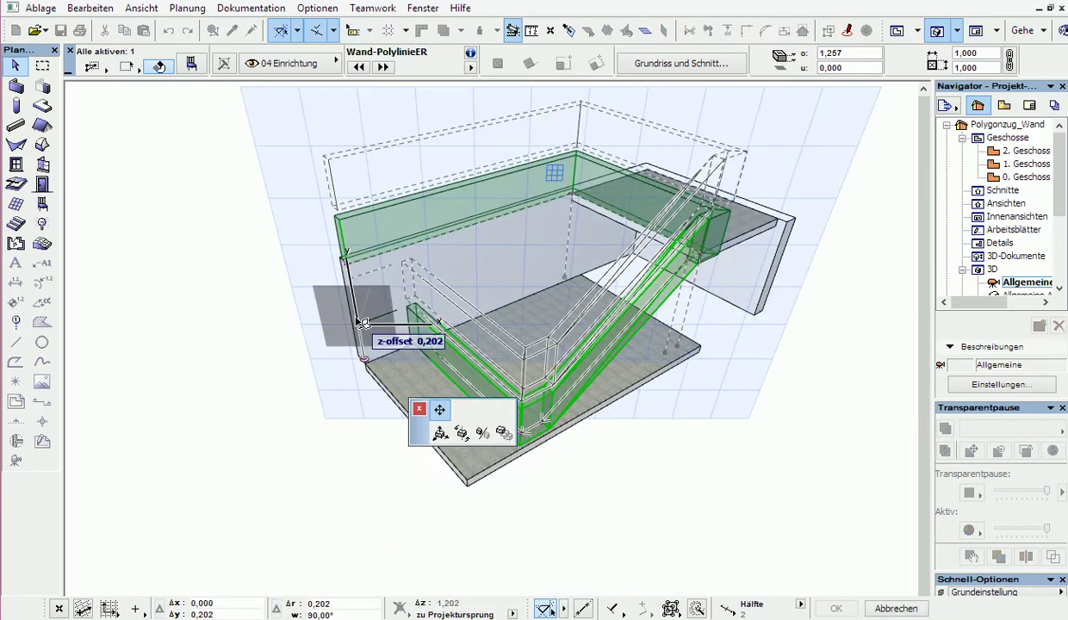
pyautogui.click(364, 322)
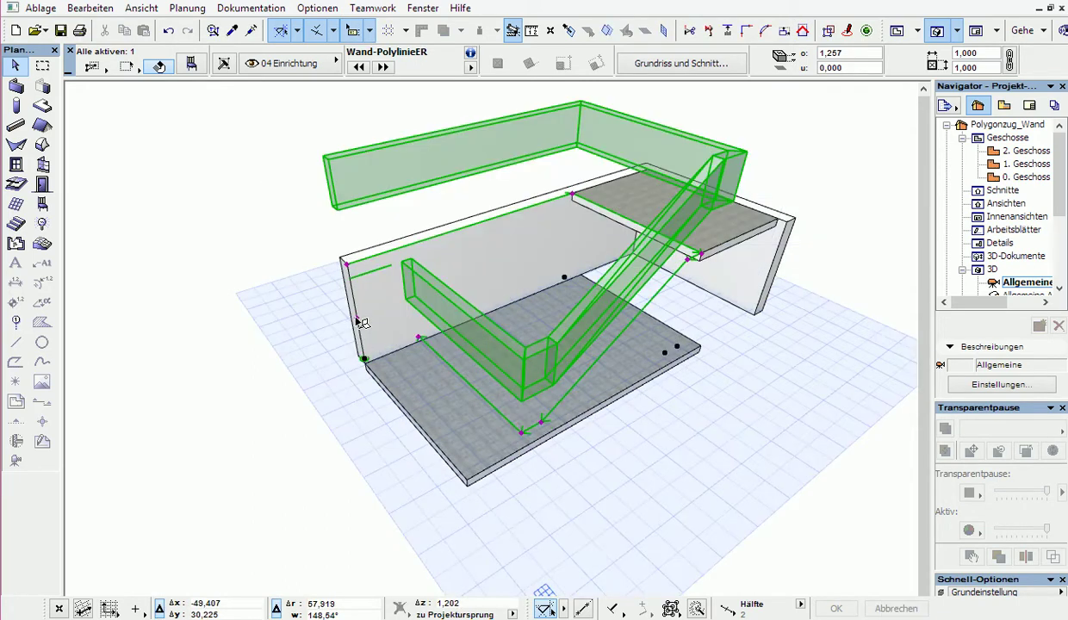
pyautogui.click(571, 200)
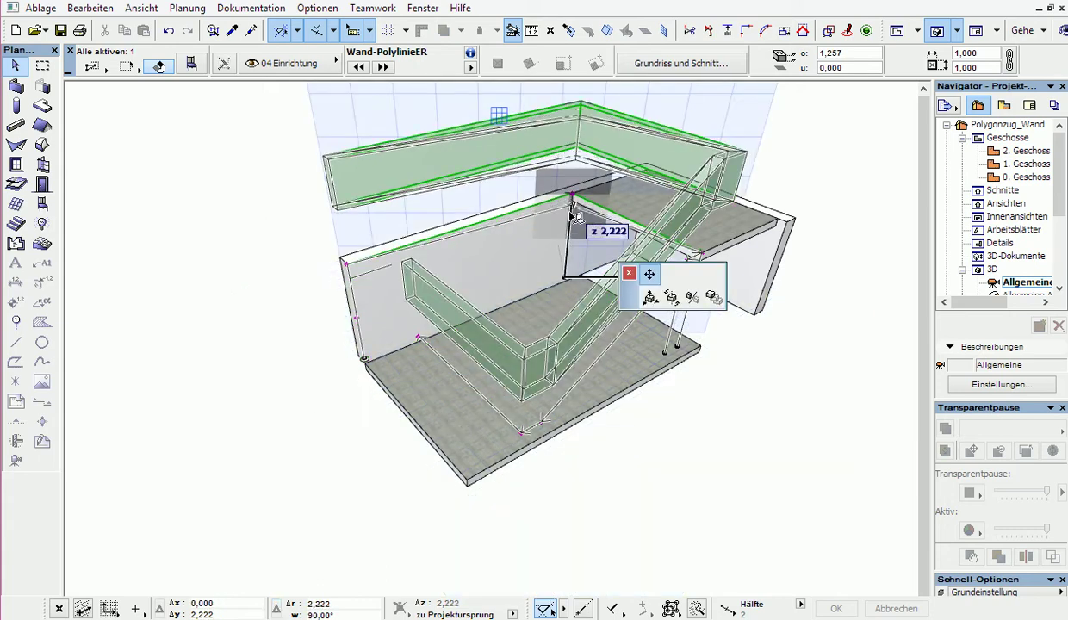
pyautogui.click(574, 233)
pyautogui.moveTo(575, 233)
pyautogui.keyDown('shift'); pyautogui.mouseDown(button='middle')
pyautogui.moveTo(429, 185)
pyautogui.moveTo(582, 234)
pyautogui.mouseUp(button='middle'); pyautogui.keyUp('shift')
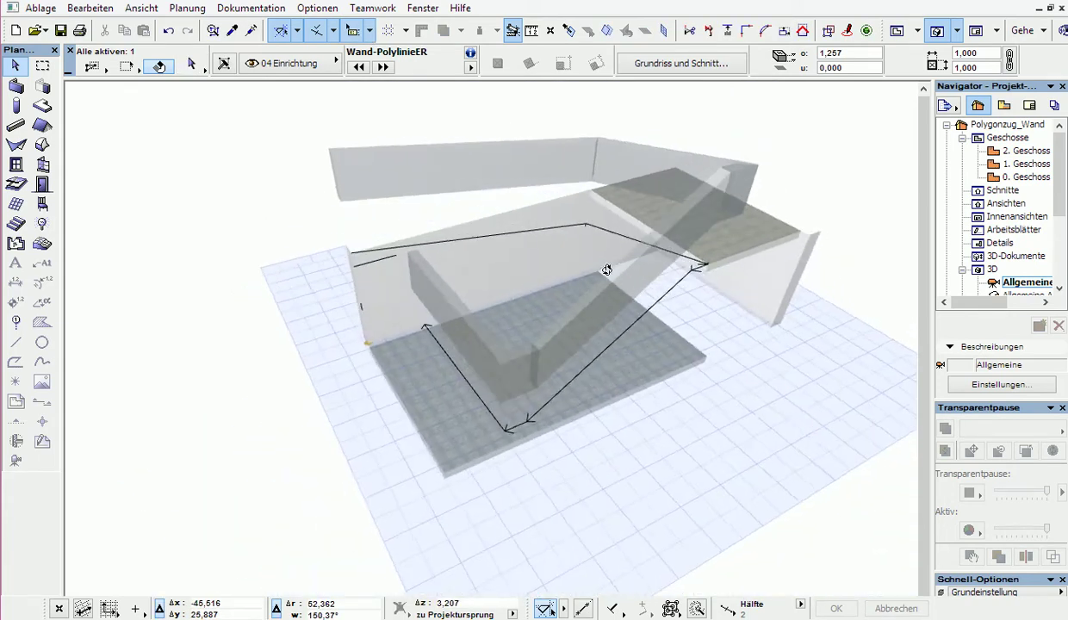
# Lift two more wall nodes, one up to the top edge height
pyautogui.click(585, 235)
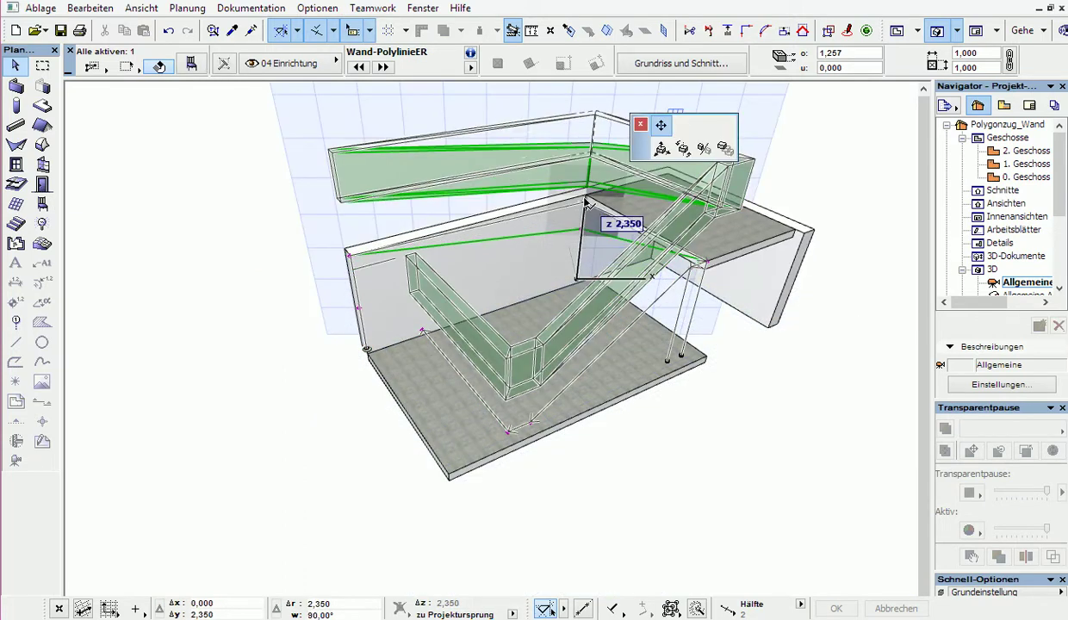
pyautogui.click(587, 201)
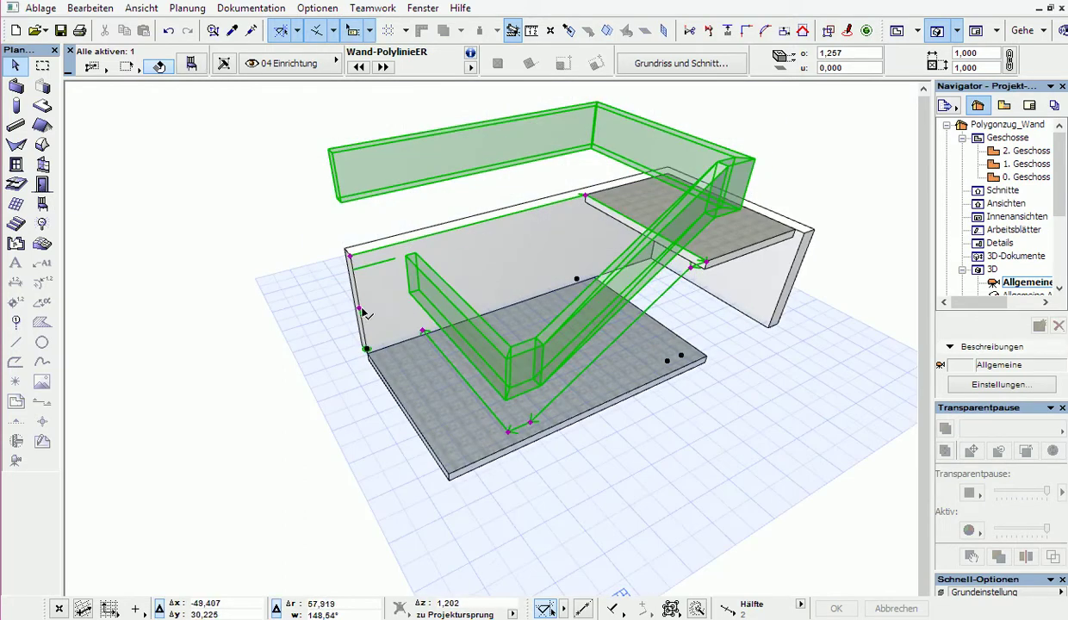
pyautogui.click(363, 308)
pyautogui.click(365, 278)
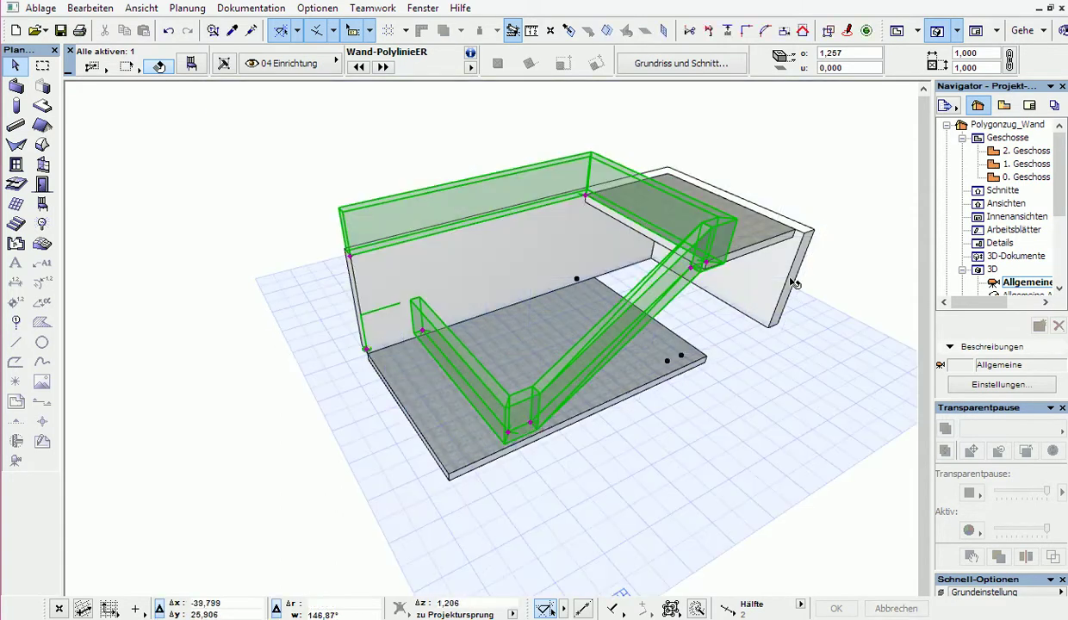
pyautogui.moveTo(747, 314)
pyautogui.keyDown('shift'); pyautogui.mouseDown(button='middle')
pyautogui.moveTo(357, 262)
pyautogui.moveTo(288, 293)
pyautogui.moveTo(720, 459)
pyautogui.moveTo(511, 297)
pyautogui.mouseUp(button='middle'); pyautogui.keyUp('shift')
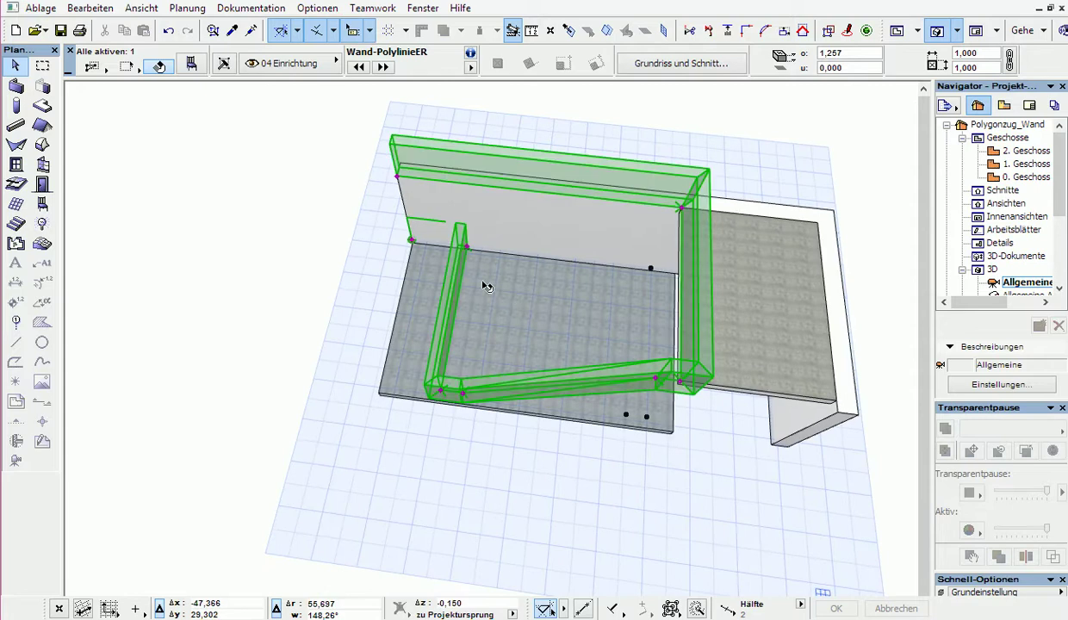
# On the floor plan, move the wall's end node left and down and insert a new corner node
pyautogui.press('F2')
pyautogui.moveTo(536, 498); pyautogui.dragTo(659, 229, button='middle')
pyautogui.click(507, 109)
pyautogui.click(430, 167)
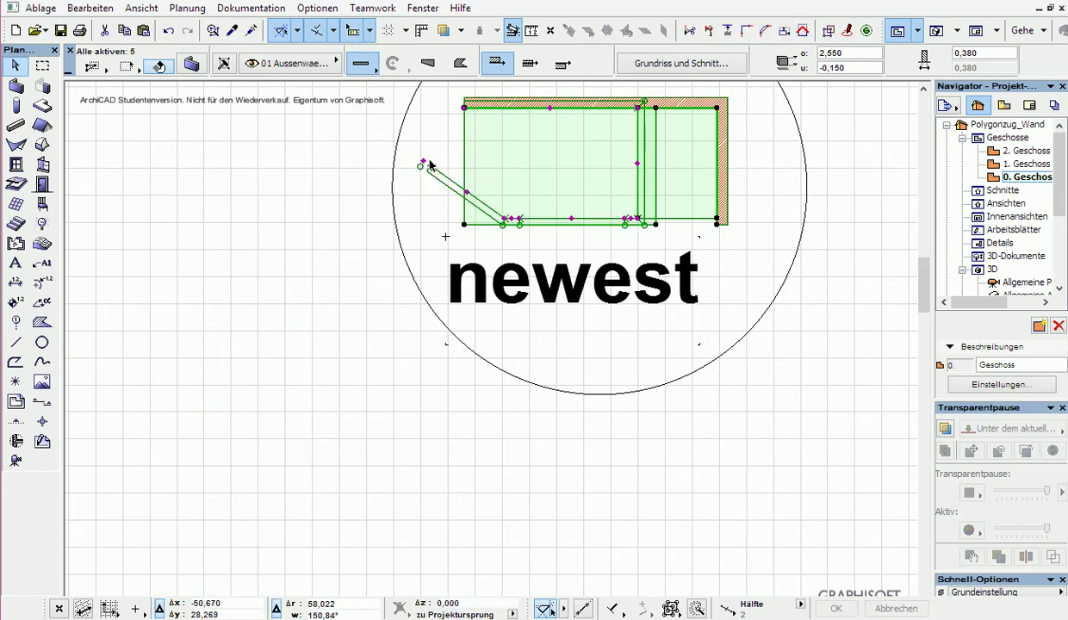
pyautogui.click(424, 162)
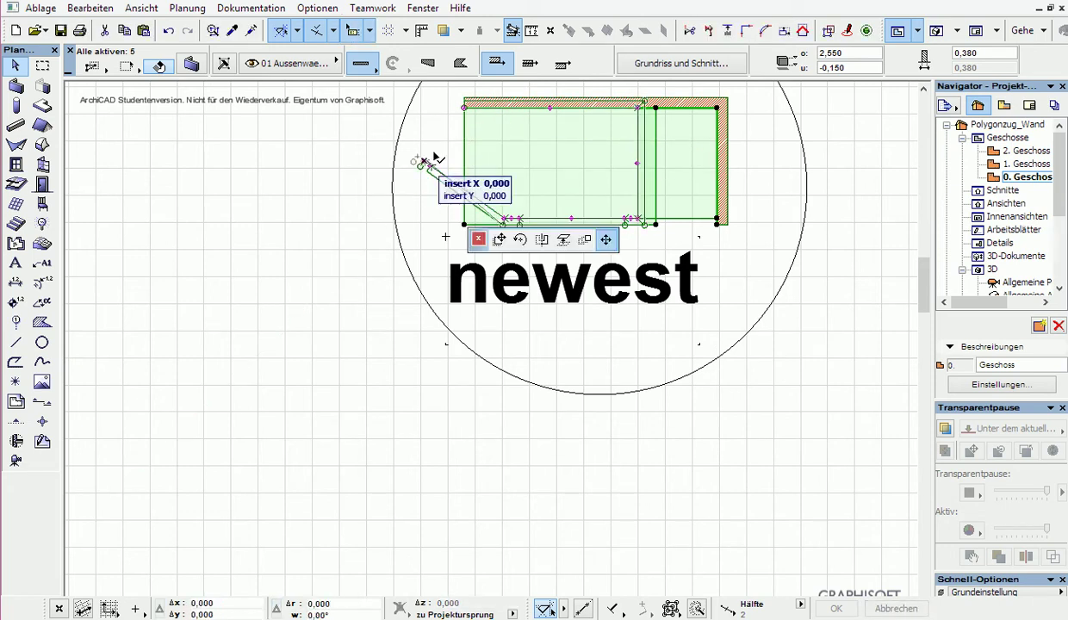
pyautogui.click(488, 116)
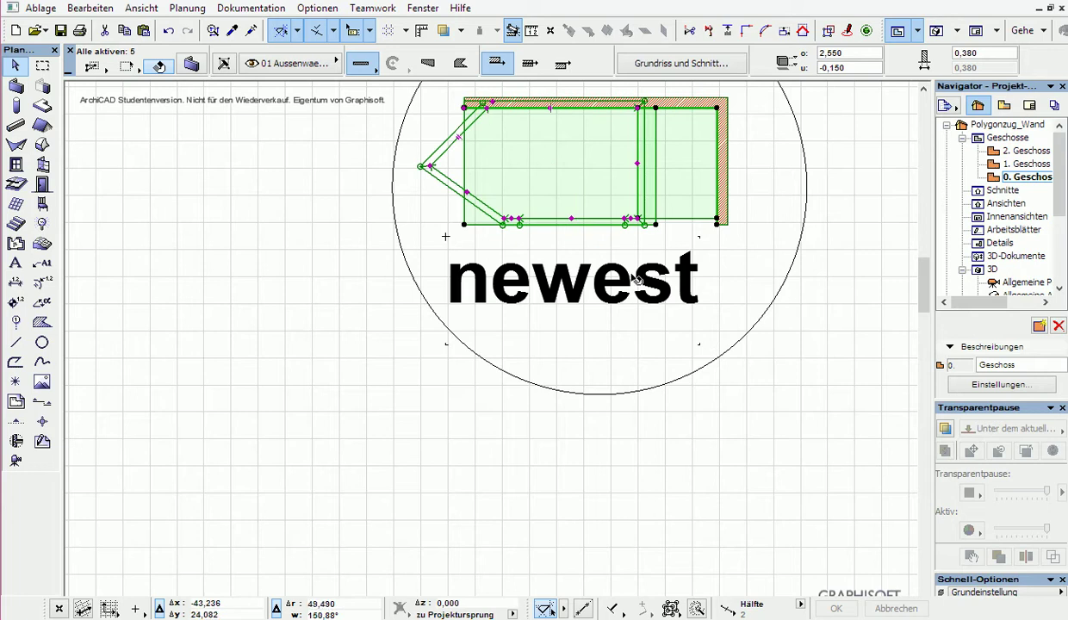
# Inspect the reshaped walls in 3D from two sides
pyautogui.press('F3')
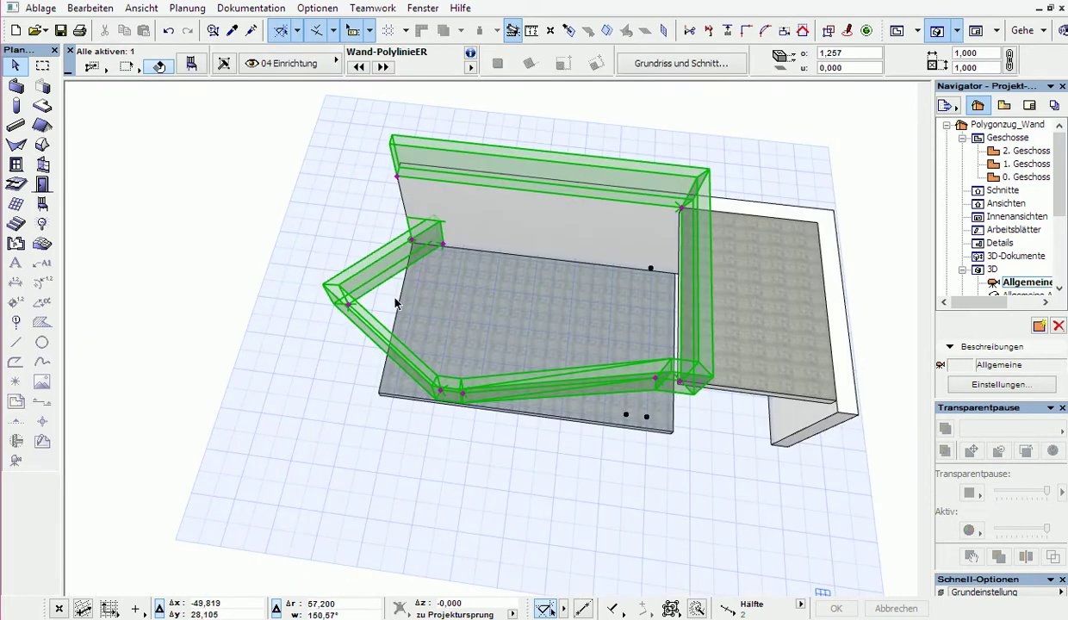
pyautogui.moveTo(395, 303)
pyautogui.keyDown('shift'); pyautogui.mouseDown(button='middle')
pyautogui.moveTo(484, 286)
pyautogui.moveTo(798, 162)
pyautogui.mouseUp(button='middle'); pyautogui.keyUp('shift')
pyautogui.moveTo(632, 424)
pyautogui.keyDown('shift'); pyautogui.mouseDown(button='middle')
pyautogui.moveTo(671, 287)
pyautogui.moveTo(584, 448)
pyautogui.moveTo(501, 493)
pyautogui.moveTo(634, 400)
pyautogui.mouseUp(button='middle'); pyautogui.keyUp('shift')
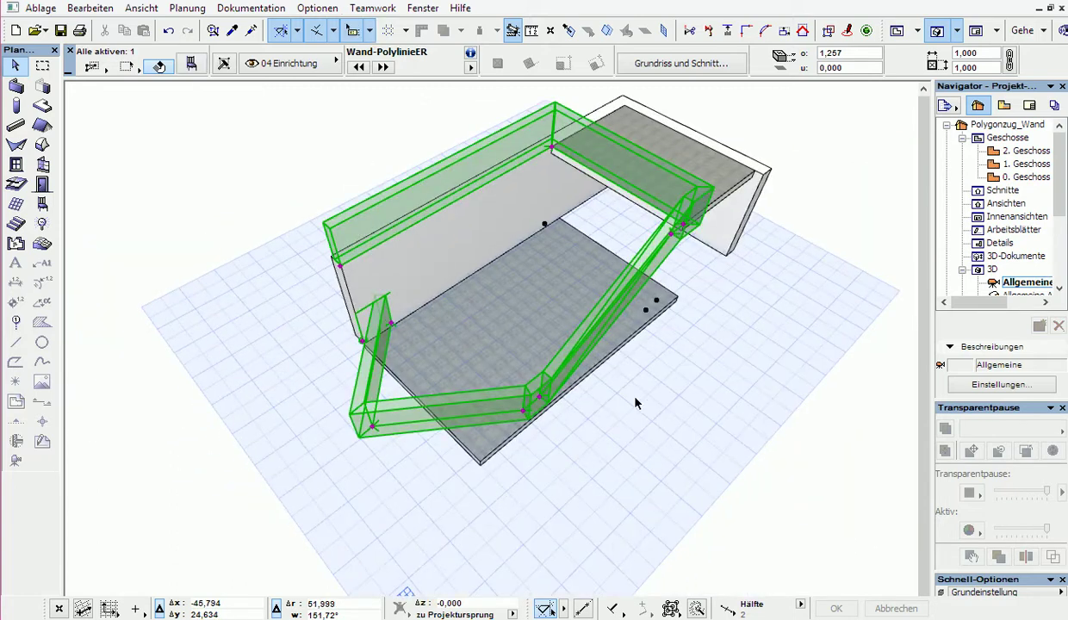
# On the plan, reposition two wall nodes and fix a vertex at the slab's top-left corner
pyautogui.press('F2')
pyautogui.click(468, 194)
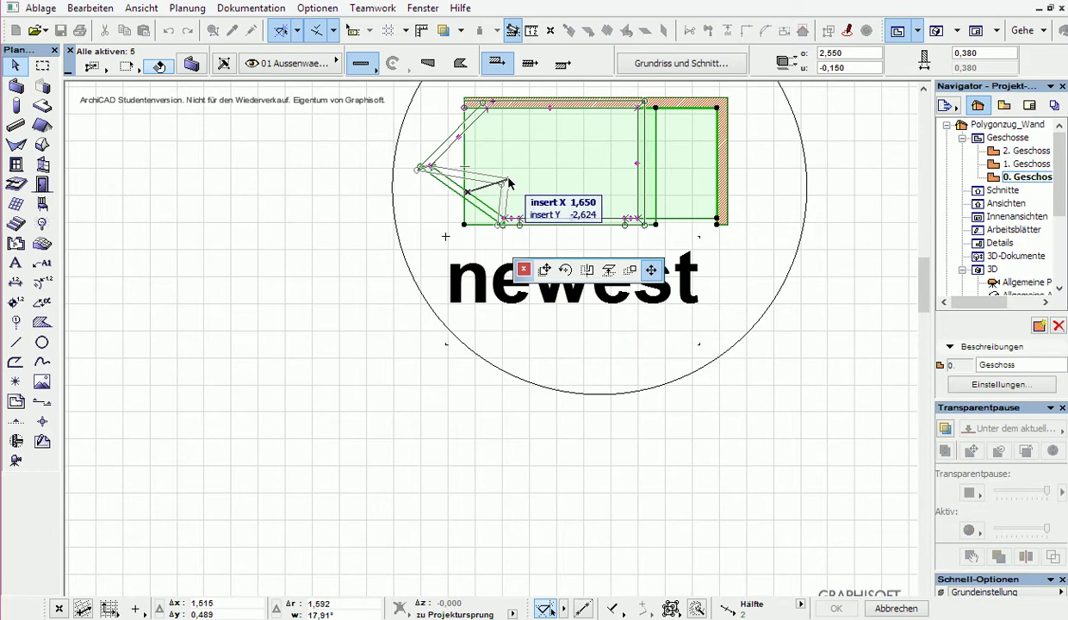
pyautogui.click(508, 222)
pyautogui.click(431, 170)
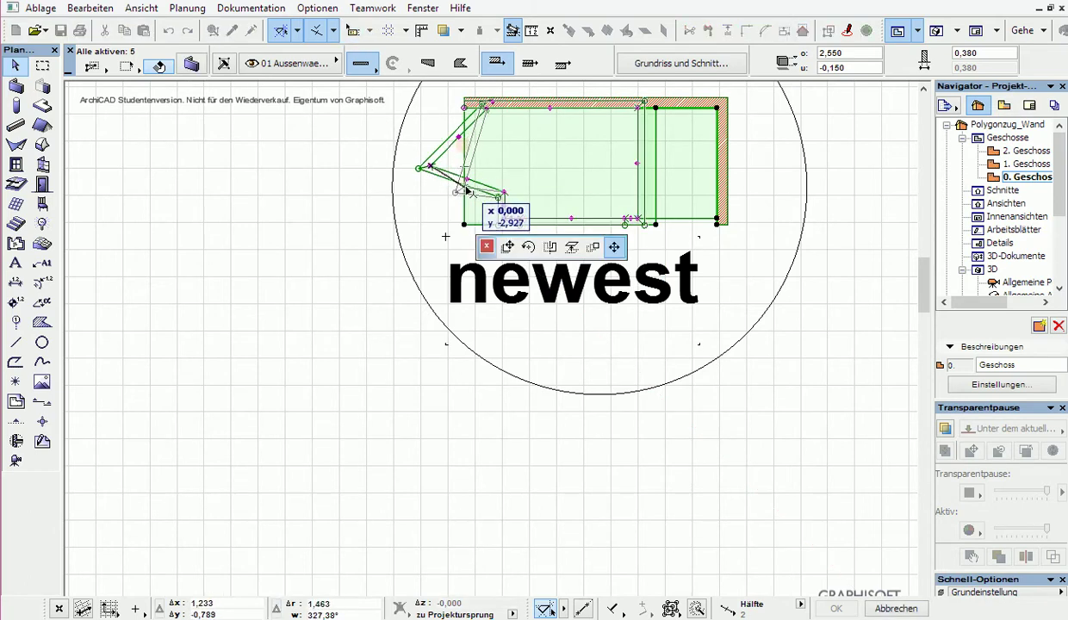
pyautogui.click(469, 192)
pyautogui.click(486, 109)
pyautogui.click(464, 129)
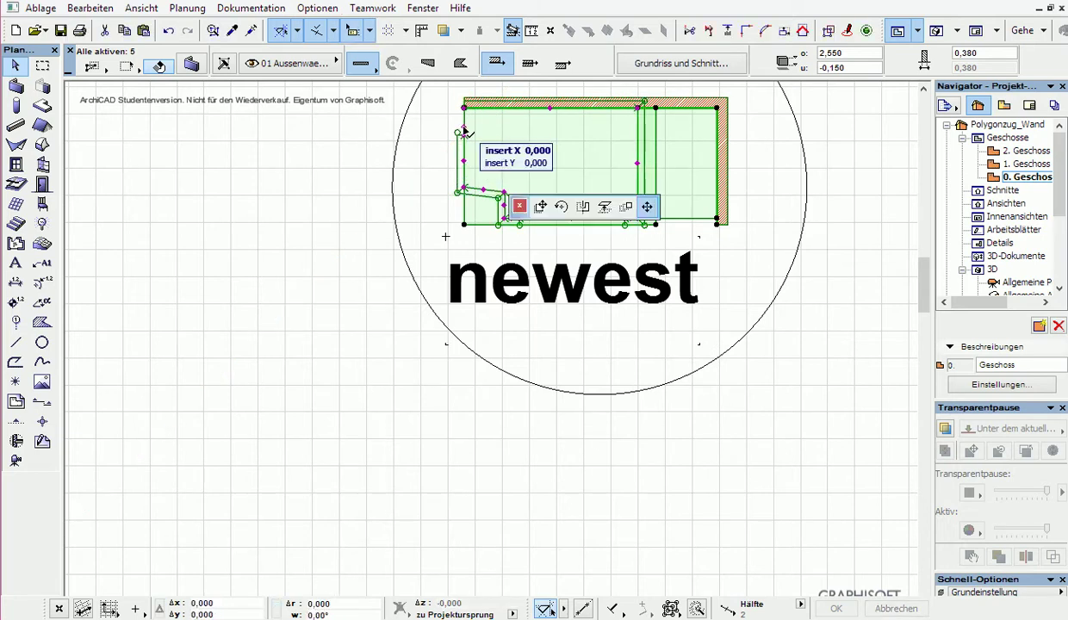
pyautogui.click(463, 109)
# Move an edge vertex to the top-left corner and the lower vertex to the slab notch
pyautogui.click(466, 131)
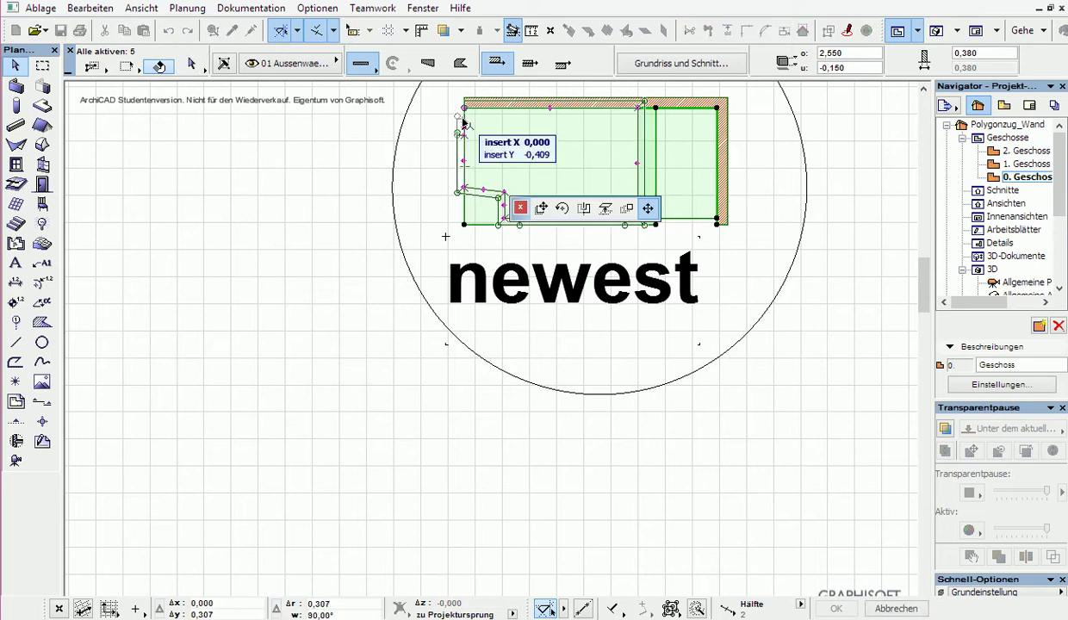
pyautogui.click(464, 104)
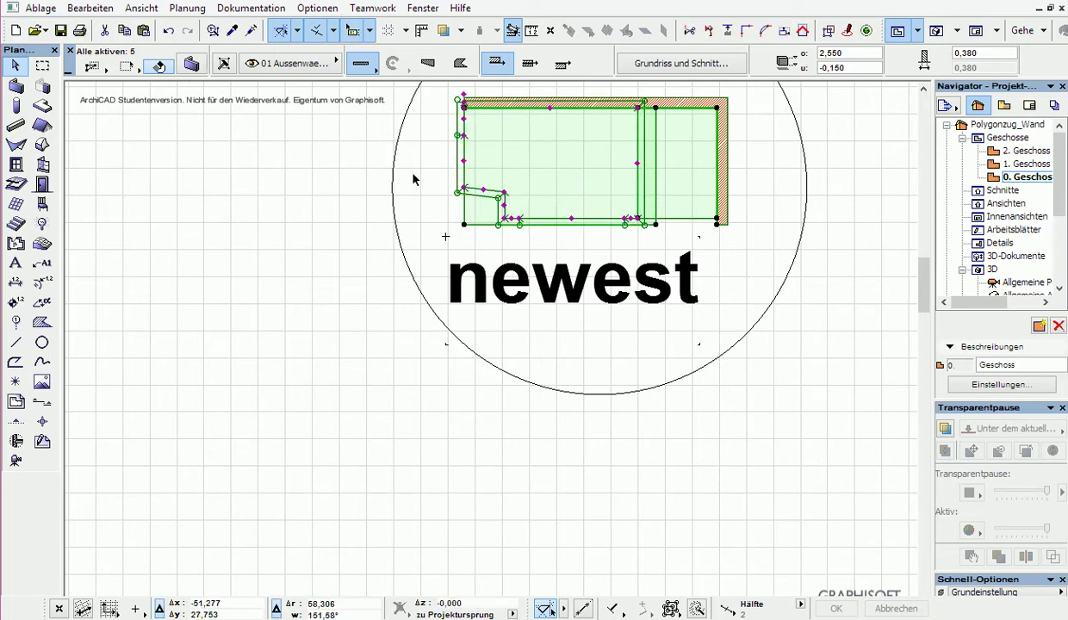
pyautogui.click(465, 189)
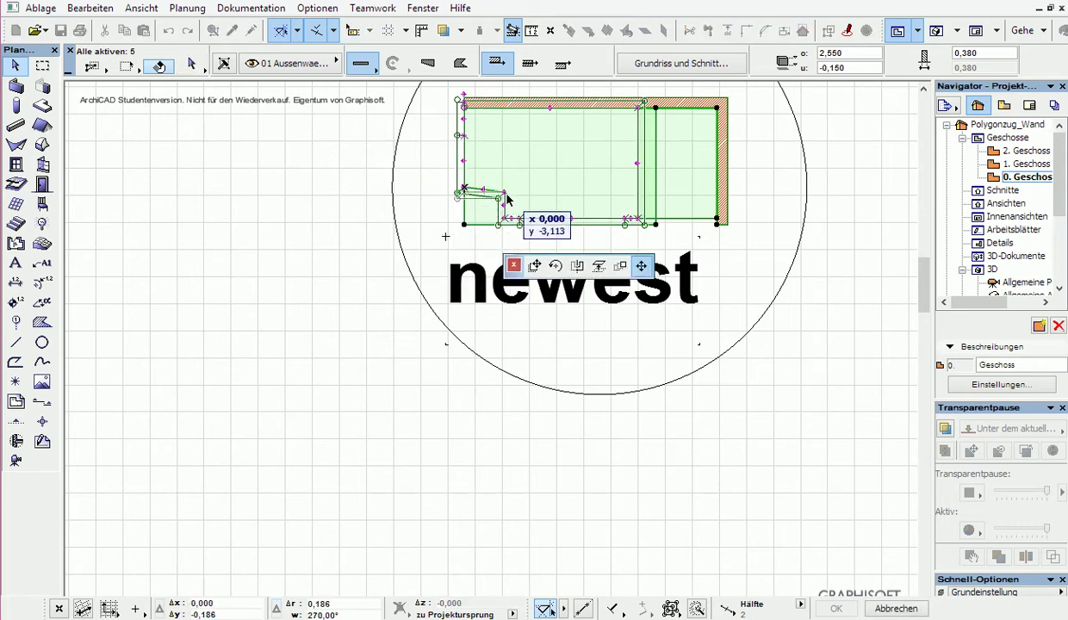
pyautogui.click(501, 200)
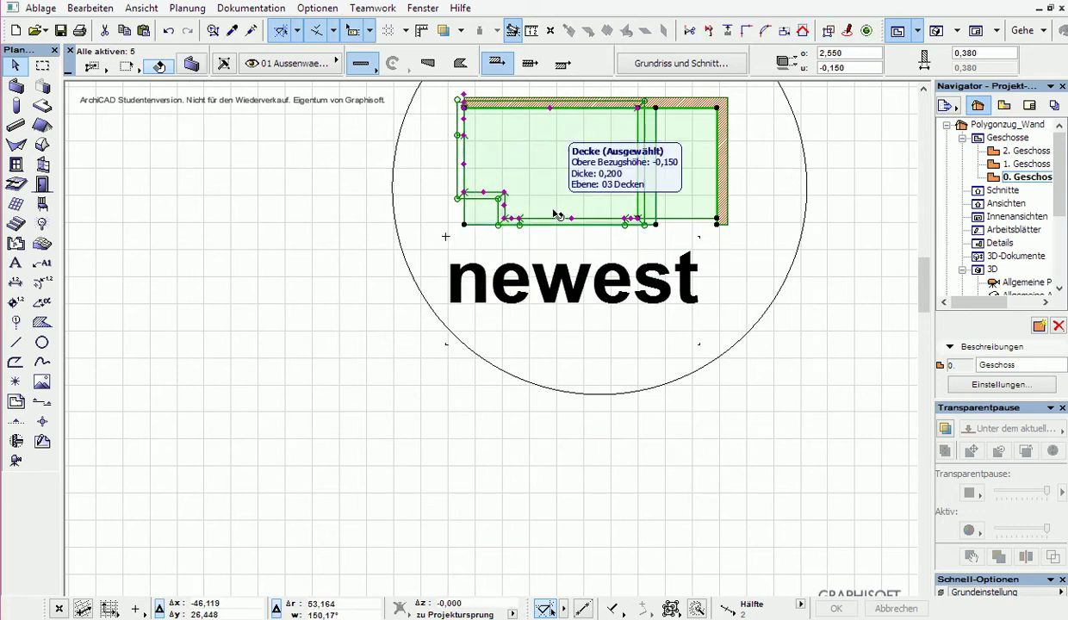
pyautogui.press('F3')
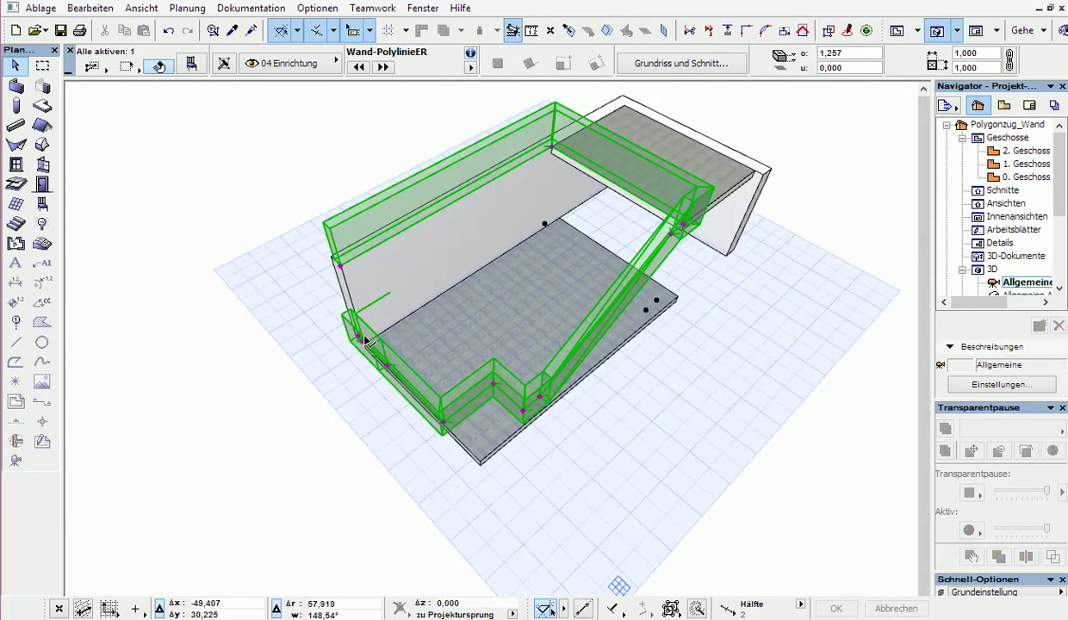
# In 3D, lift three wall nodes to higher positions so the wall tilts upward
pyautogui.keyDown('shift'); pyautogui.moveTo(365, 341); pyautogui.dragTo(395, 308, button='middle'); pyautogui.keyUp('shift')
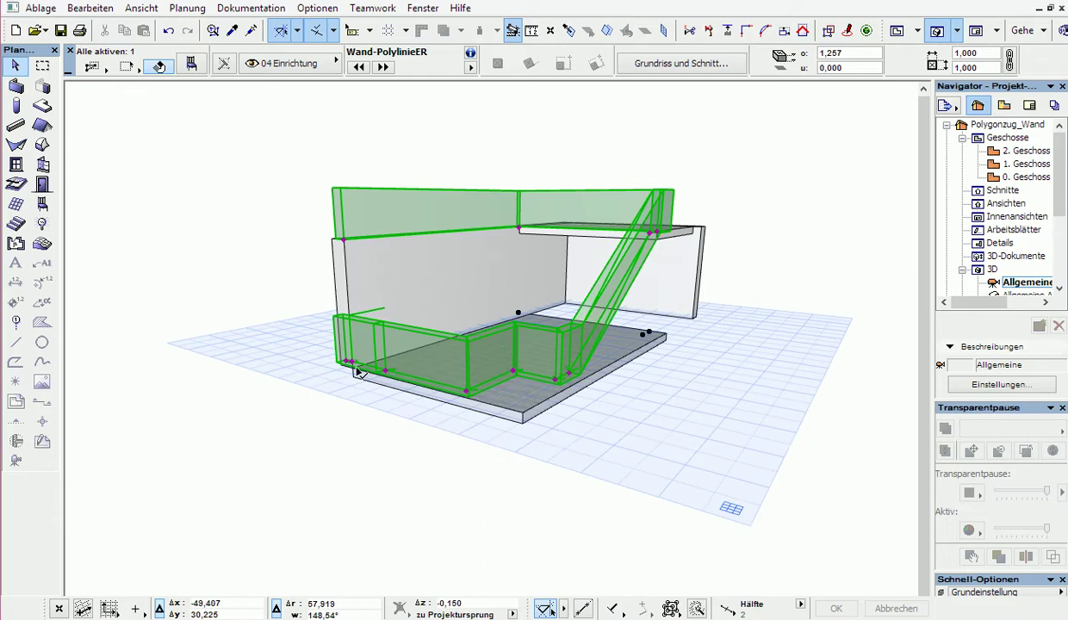
pyautogui.click(359, 366)
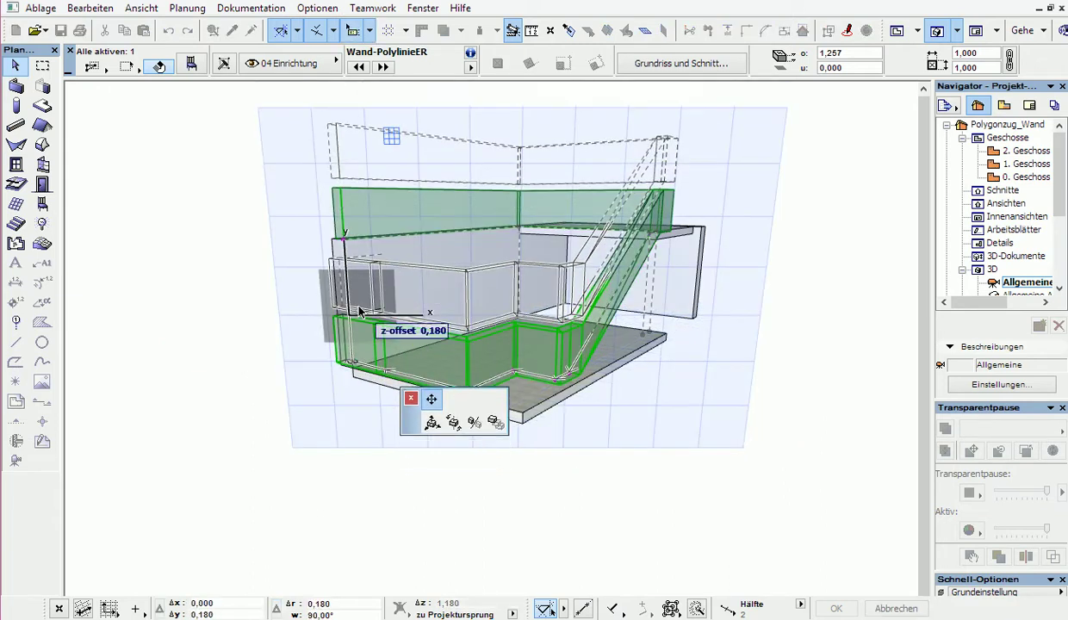
pyautogui.click(358, 284)
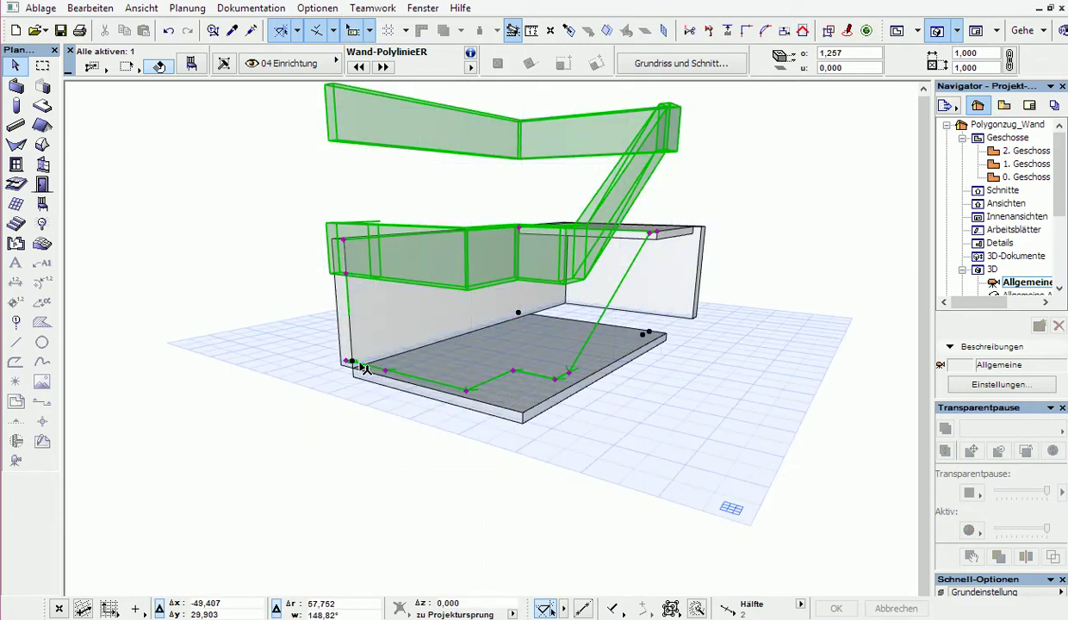
pyautogui.click(349, 364)
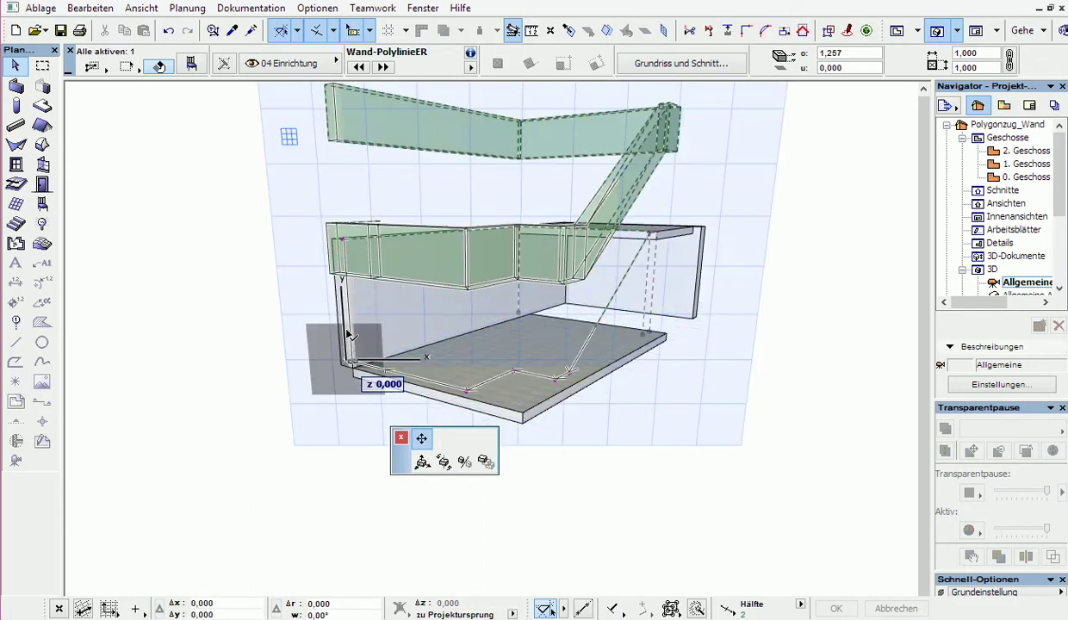
pyautogui.click(345, 248)
pyautogui.click(384, 373)
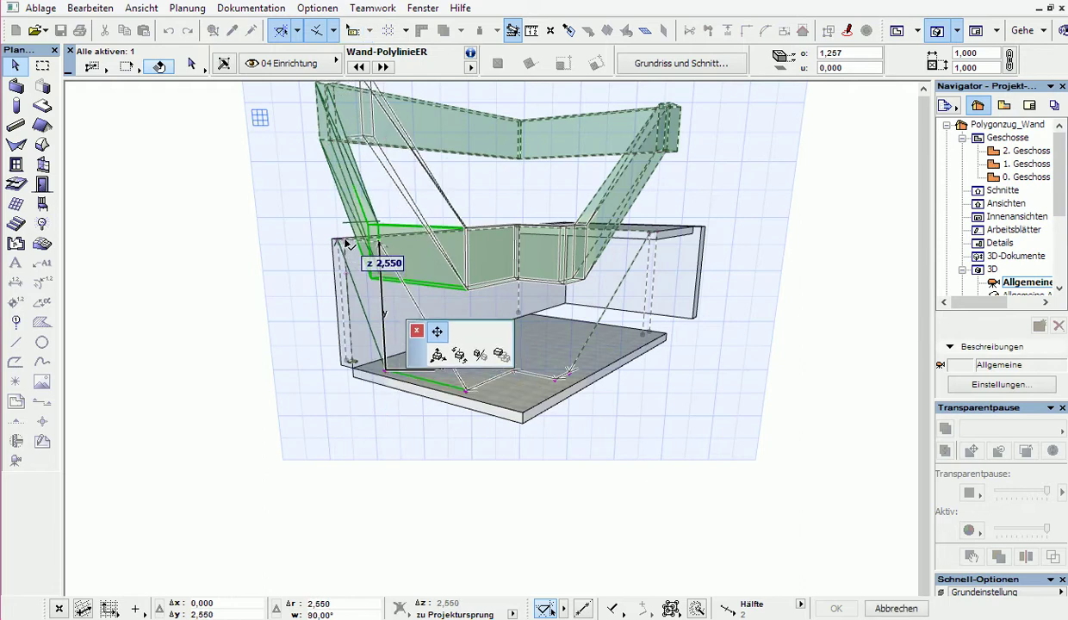
pyautogui.click(344, 246)
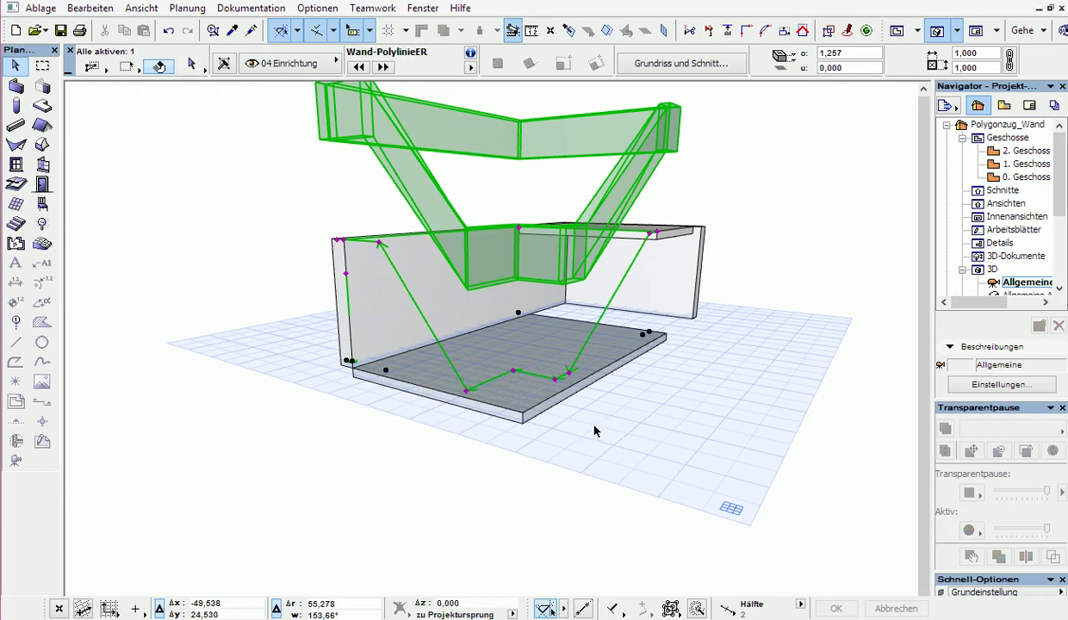
# Return to the ground floor plan and clear the selection
pyautogui.moveTo(595, 430)
pyautogui.keyDown('shift'); pyautogui.mouseDown(button='middle')
pyautogui.moveTo(423, 463)
pyautogui.moveTo(543, 468)
pyautogui.mouseUp(button='middle'); pyautogui.keyUp('shift')
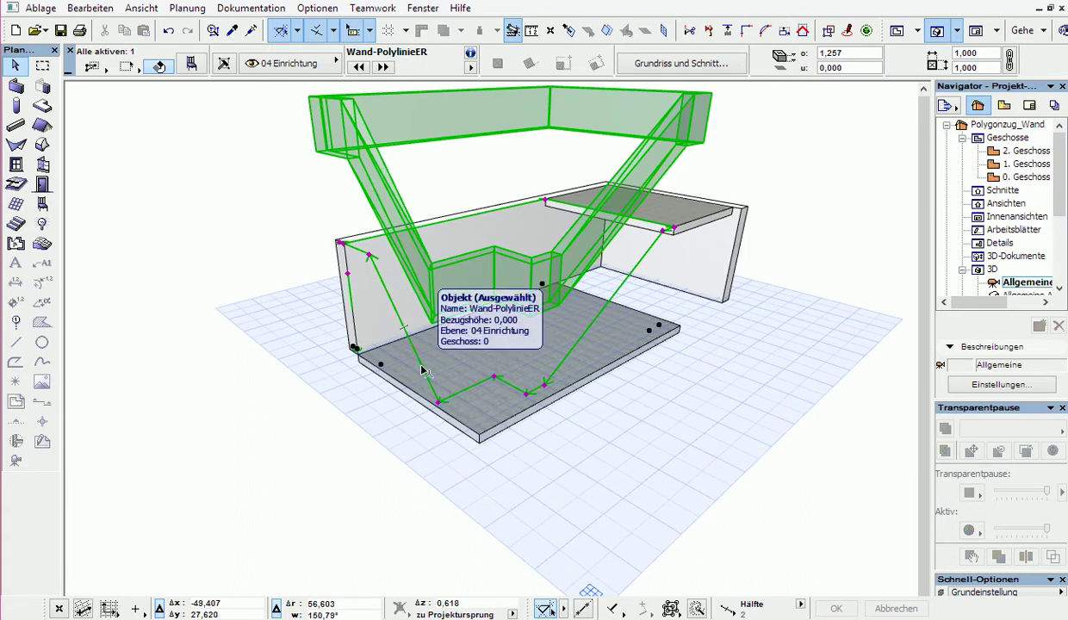
pyautogui.press('F2')
pyautogui.click(464, 168)
pyautogui.press('Escape')
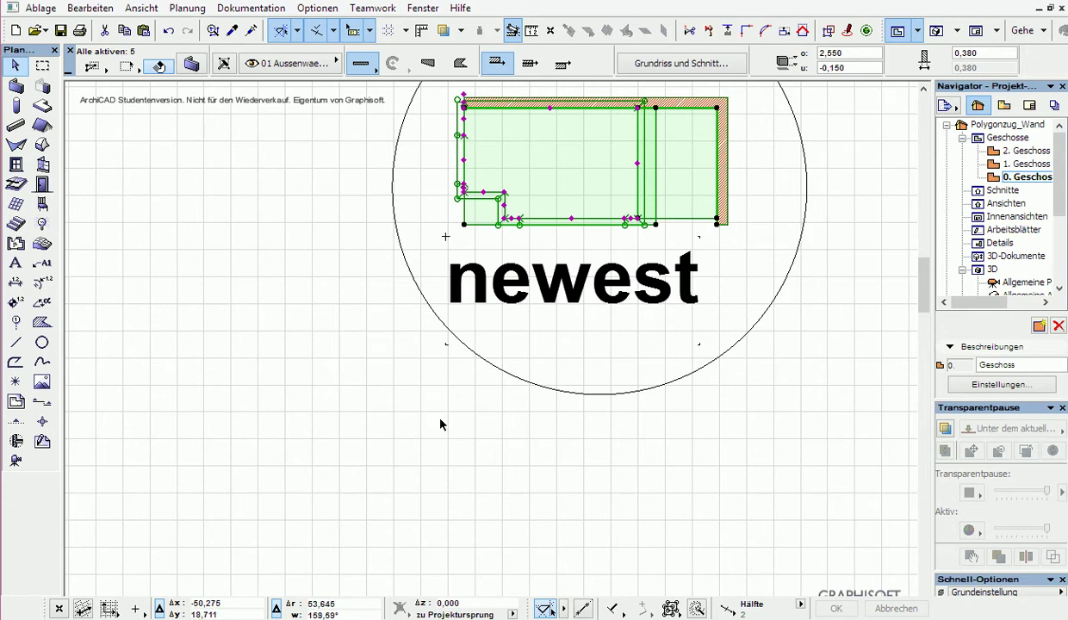
# Select the polyline wall in 3D, orbit around it, then select all on the plan
pyautogui.press('F3')
pyautogui.click(422, 347)
pyautogui.moveTo(467, 435)
pyautogui.keyDown('shift'); pyautogui.mouseDown(button='middle')
pyautogui.moveTo(246, 325)
pyautogui.moveTo(804, 338)
pyautogui.moveTo(646, 280)
pyautogui.moveTo(305, 448)
pyautogui.moveTo(379, 403)
pyautogui.mouseUp(button='middle'); pyautogui.keyUp('shift')
pyautogui.moveTo(279, 349)
pyautogui.keyDown('shift'); pyautogui.mouseDown(button='middle')
pyautogui.moveTo(744, 312)
pyautogui.moveTo(520, 442)
pyautogui.moveTo(477, 448)
pyautogui.moveTo(527, 394)
pyautogui.moveTo(628, 329)
pyautogui.moveTo(555, 357)
pyautogui.mouseUp(button='middle'); pyautogui.keyUp('shift')
pyautogui.hotkey('ctrl', 'a')
pyautogui.press('F2')
pyautogui.scroll(2, 476, 171)
pyautogui.scroll(1, 476, 163)
pyautogui.scroll(2, 521, 298)
# Shift the top-left wall end node right in two moves toward the hatched wall
pyautogui.click(485, 255)
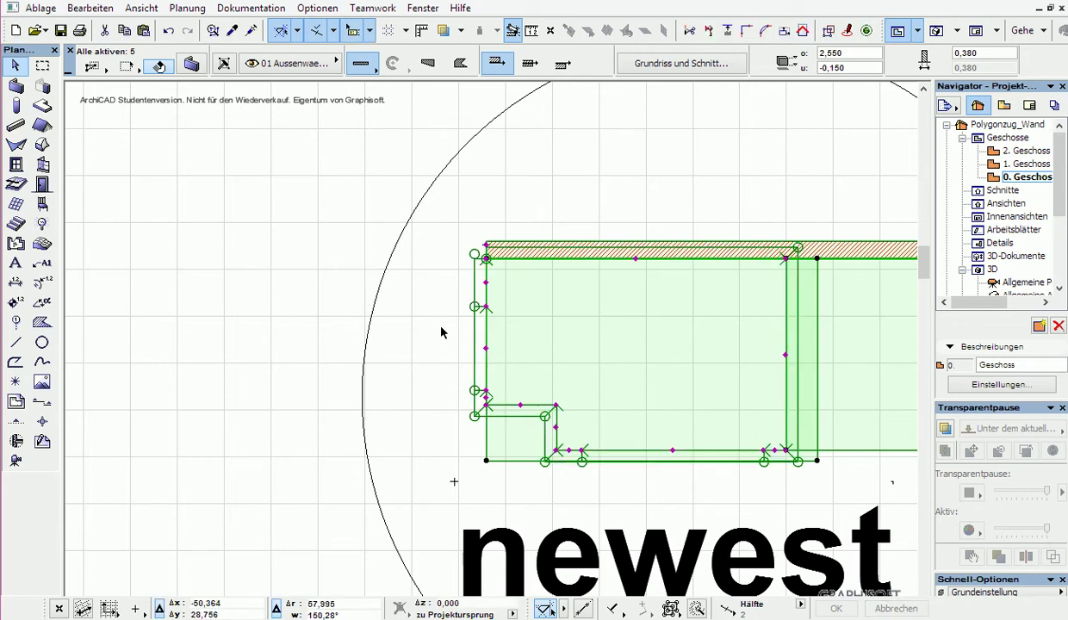
pyautogui.scroll(2, 498, 272)
pyautogui.scroll(1, 498, 272)
pyautogui.click(467, 241)
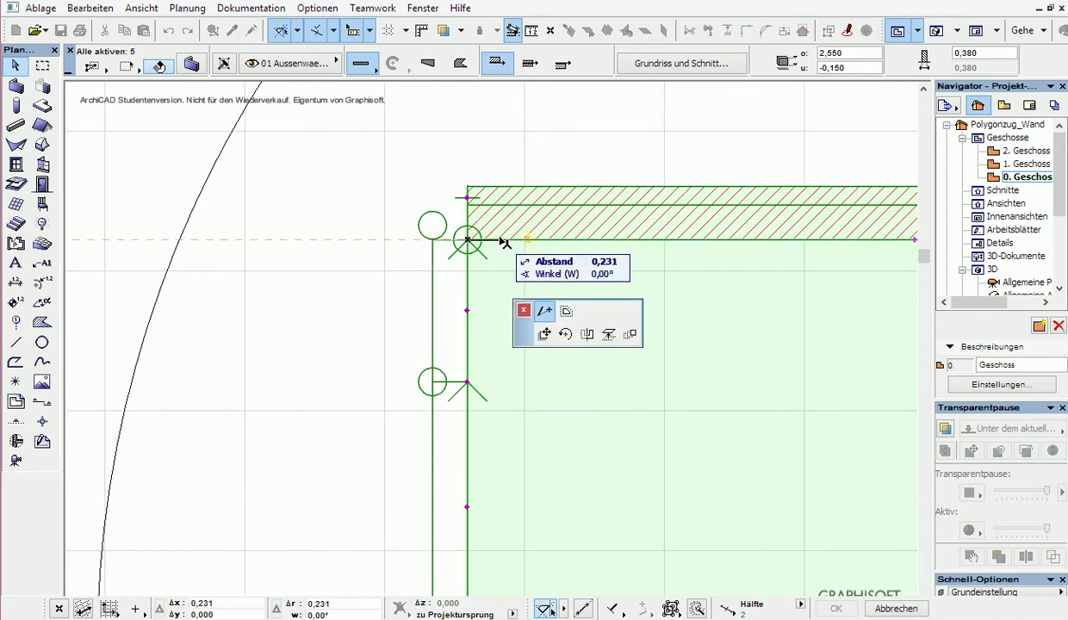
pyautogui.click(500, 241)
pyautogui.click(466, 241)
pyautogui.click(520, 241)
# Nudge the corner node vertically, pull the end node back left, and deselect
pyautogui.click(466, 240)
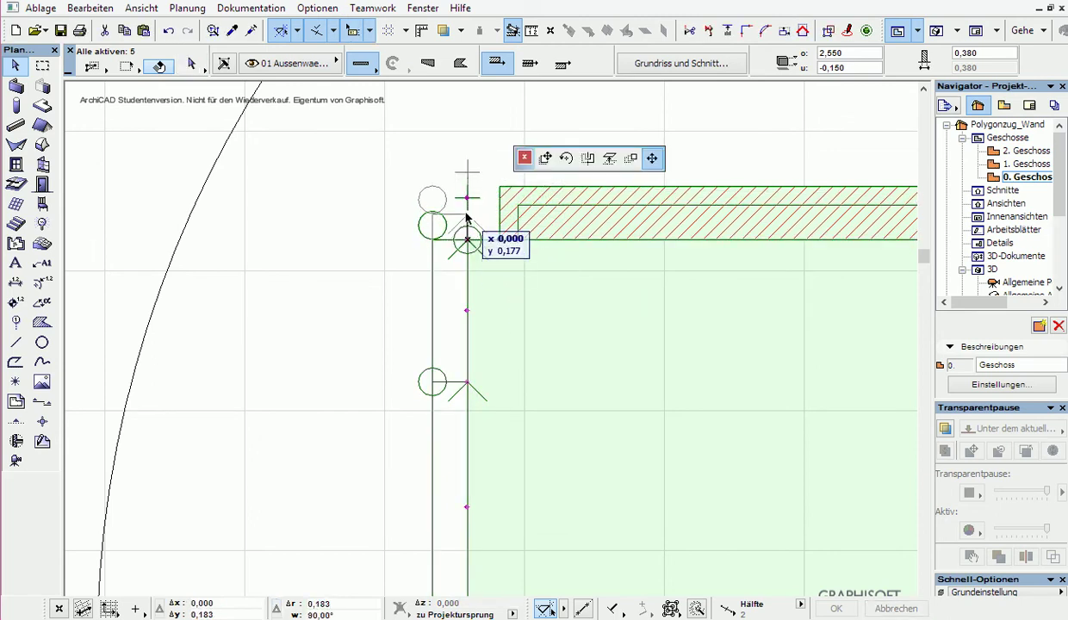
pyautogui.click(519, 215)
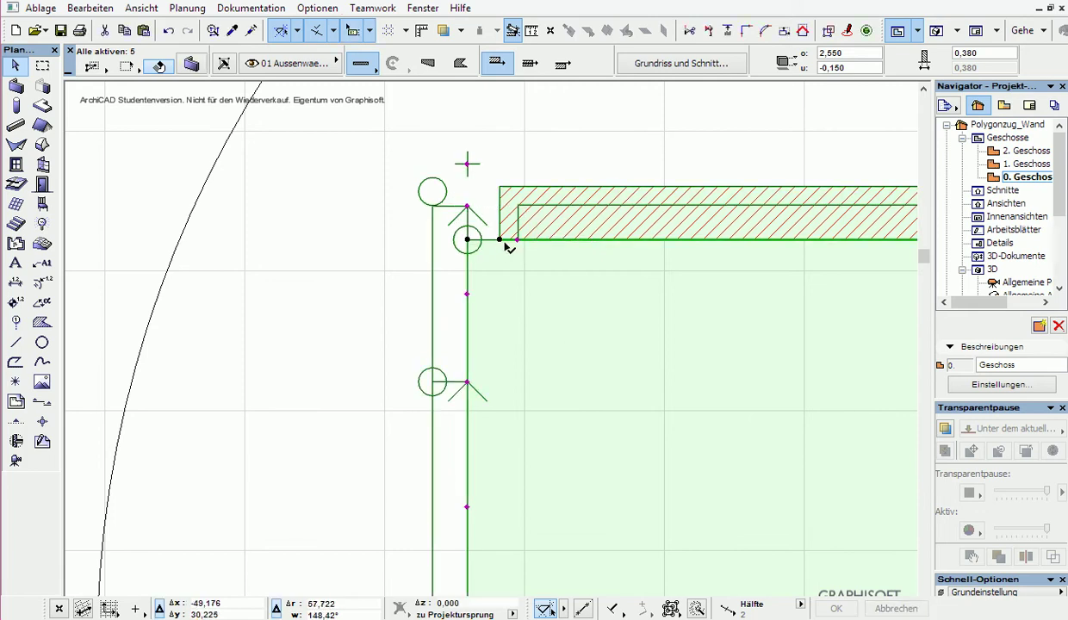
pyautogui.click(517, 240)
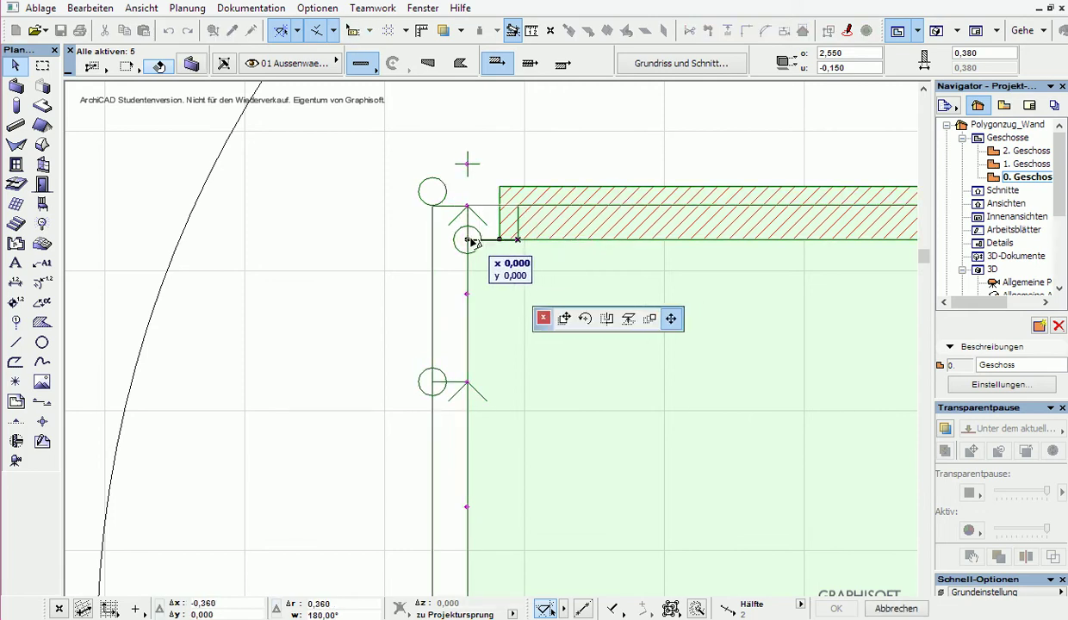
pyautogui.click(499, 240)
pyautogui.click(367, 262)
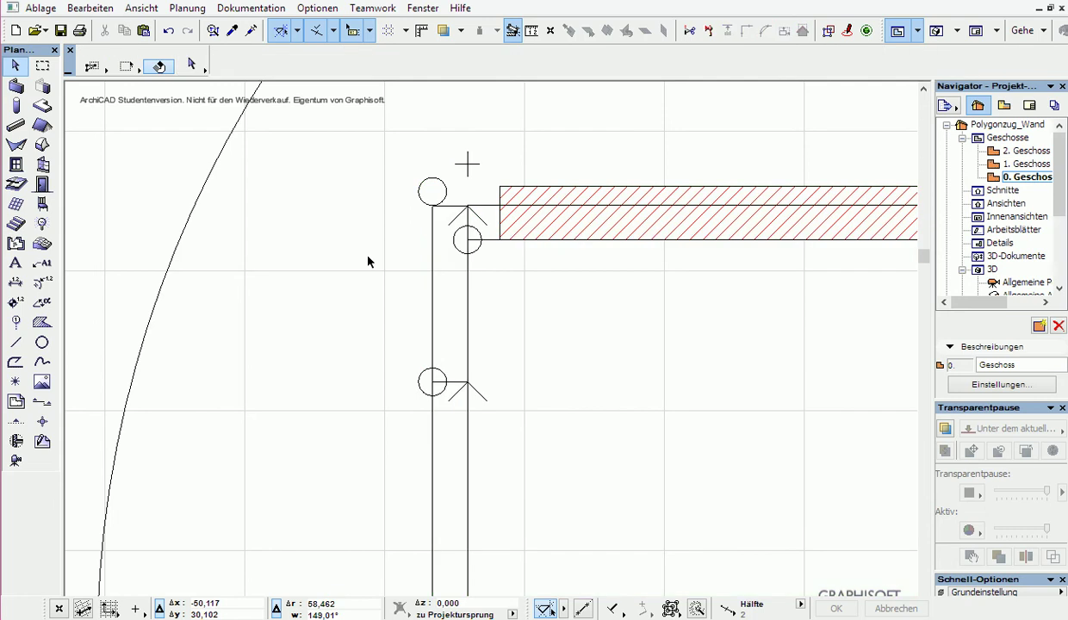
# Orbit the raised polyline walls and floor slab in 3D from two angles
pyautogui.press('F3')
pyautogui.moveTo(401, 288)
pyautogui.keyDown('shift'); pyautogui.mouseDown(button='middle')
pyautogui.moveTo(262, 273)
pyautogui.moveTo(248, 242)
pyautogui.mouseUp(button='middle'); pyautogui.keyUp('shift')
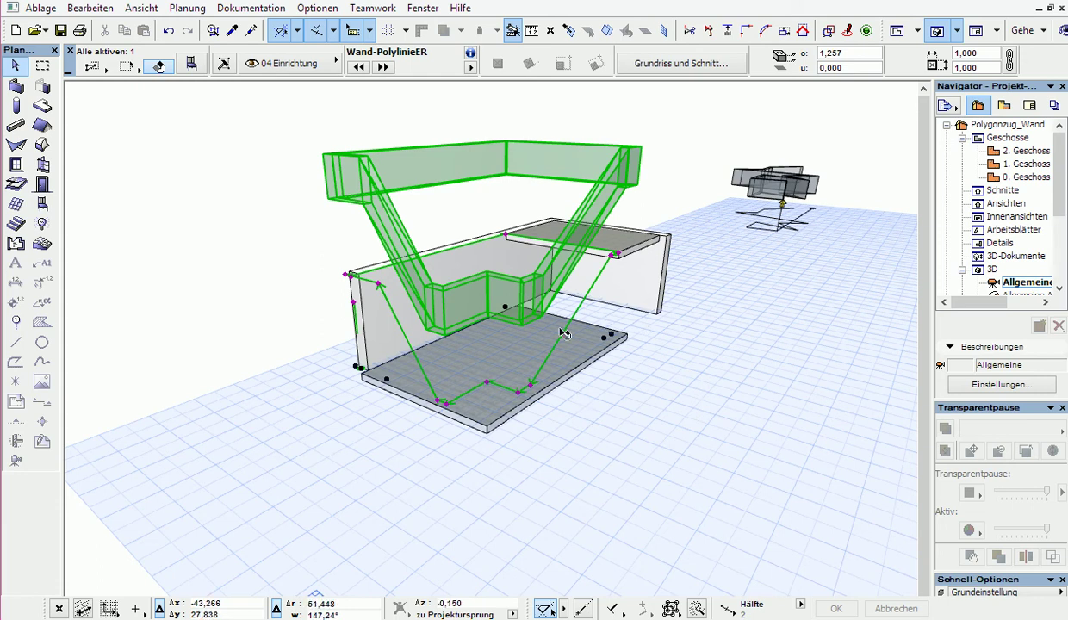
pyautogui.moveTo(561, 336)
pyautogui.keyDown('shift'); pyautogui.mouseDown(button='middle')
pyautogui.moveTo(359, 482)
pyautogui.moveTo(286, 436)
pyautogui.mouseUp(button='middle'); pyautogui.keyUp('shift')
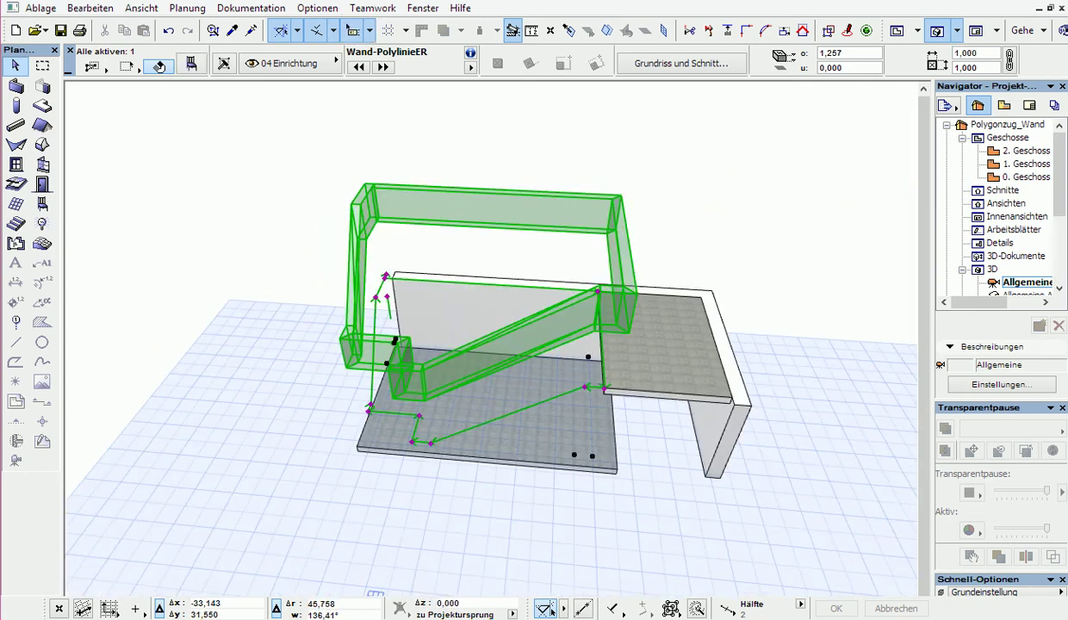